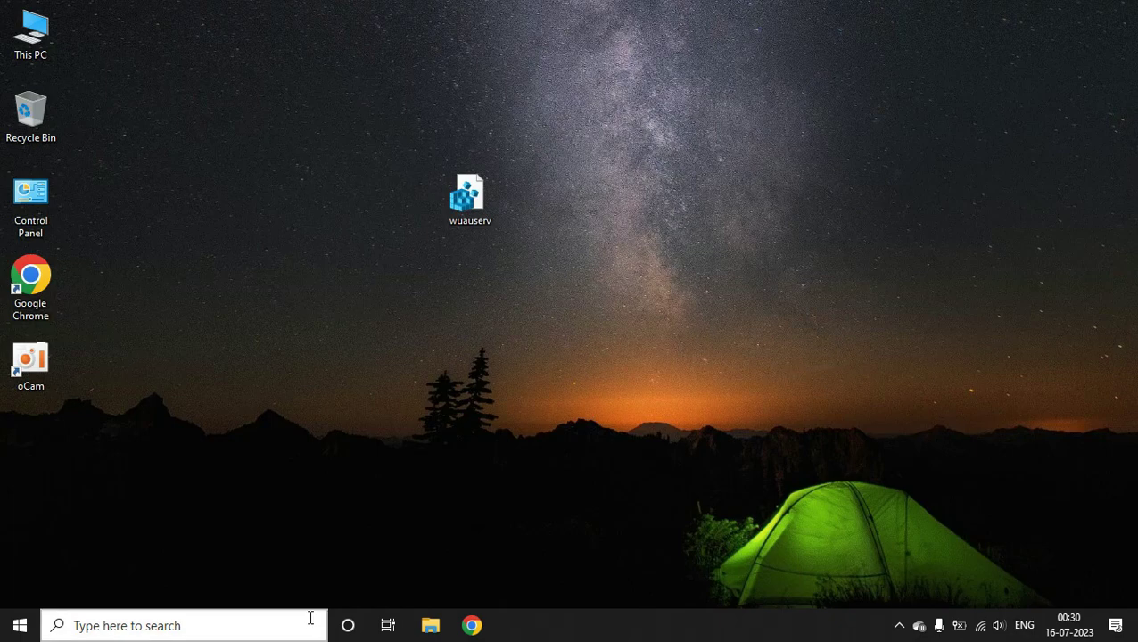
Search the computer for the Services console and open it
{"action": "left_click", "coordinate": [133, 631]}
{"action": "type", "text": "ser"}
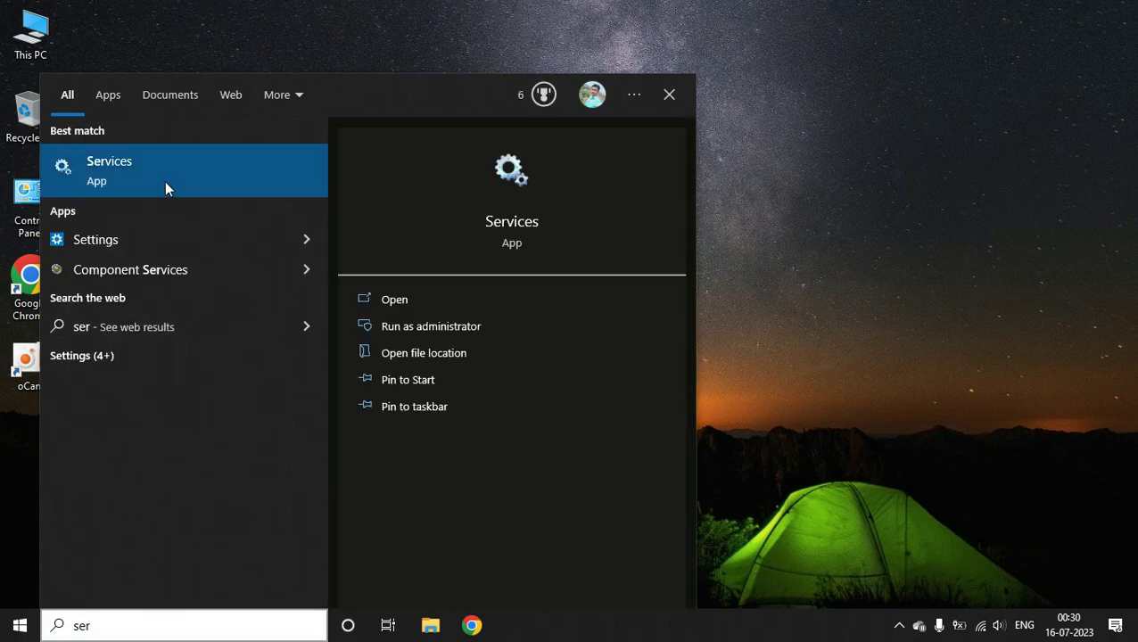
{"action": "left_click", "coordinate": [164, 182]}
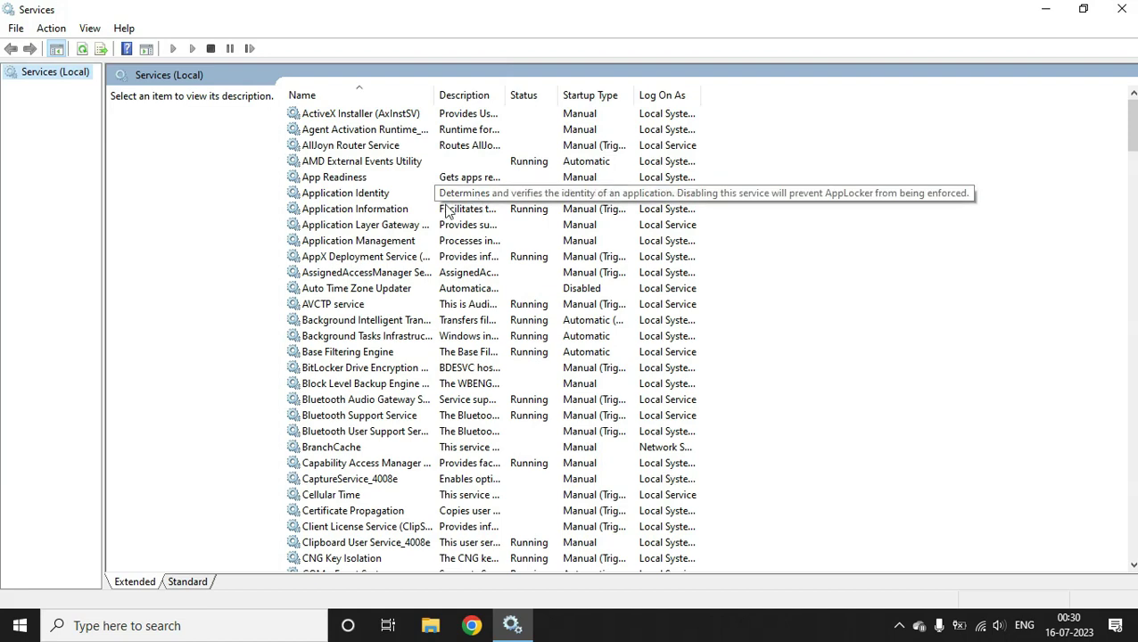
Look through the services starting with W to see whether Windows Update is listed
{"action": "left_click", "coordinate": [384, 257]}
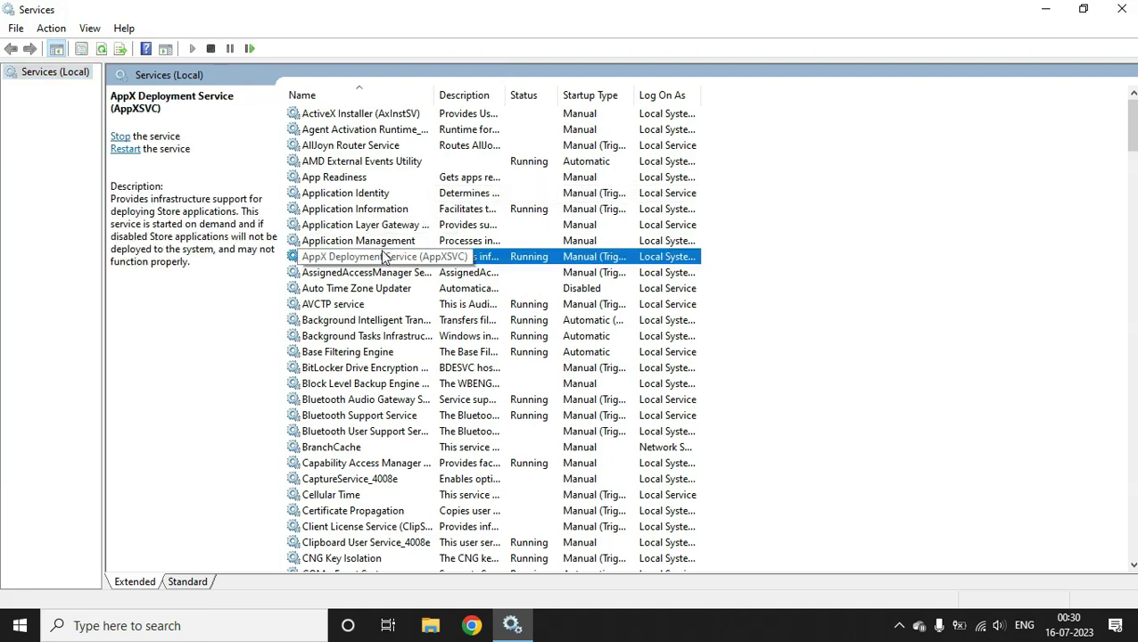
{"action": "key", "text": "w"}
{"action": "scroll", "coordinate": [541, 256], "scroll_direction": "down", "scroll_amount": 5}
{"action": "scroll", "coordinate": [544, 255], "scroll_direction": "up", "scroll_amount": 5}
{"action": "scroll", "coordinate": [437, 251], "scroll_direction": "up", "scroll_amount": 4}
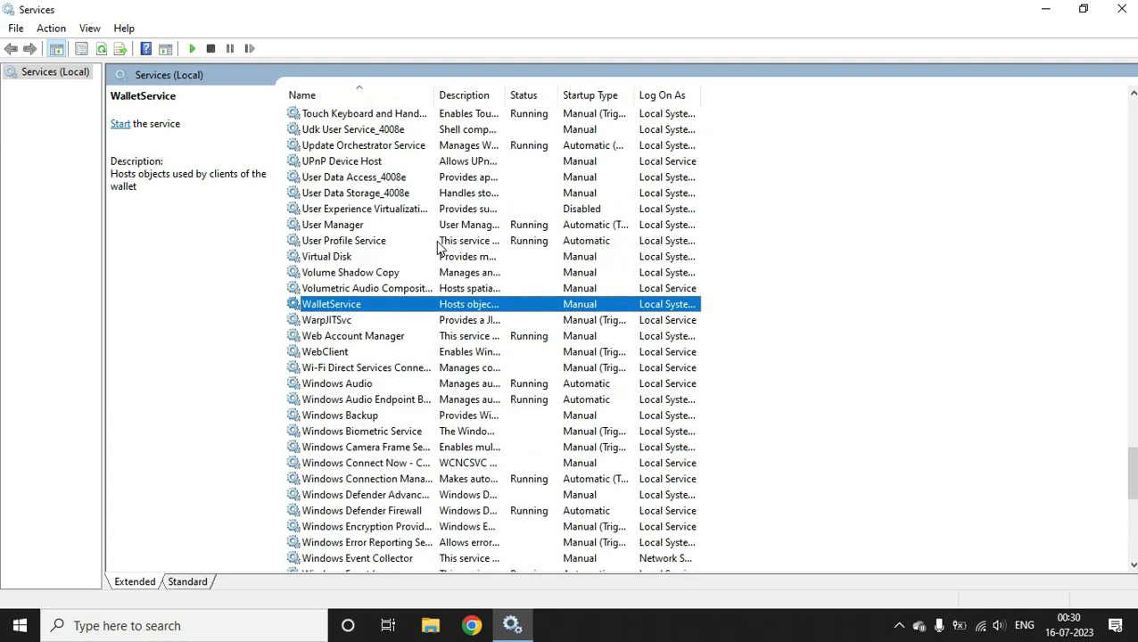
{"action": "scroll", "coordinate": [437, 251], "scroll_direction": "down", "scroll_amount": 5}
{"action": "scroll", "coordinate": [437, 251], "scroll_direction": "up", "scroll_amount": 3}
{"action": "scroll", "coordinate": [437, 251], "scroll_direction": "down", "scroll_amount": 5}
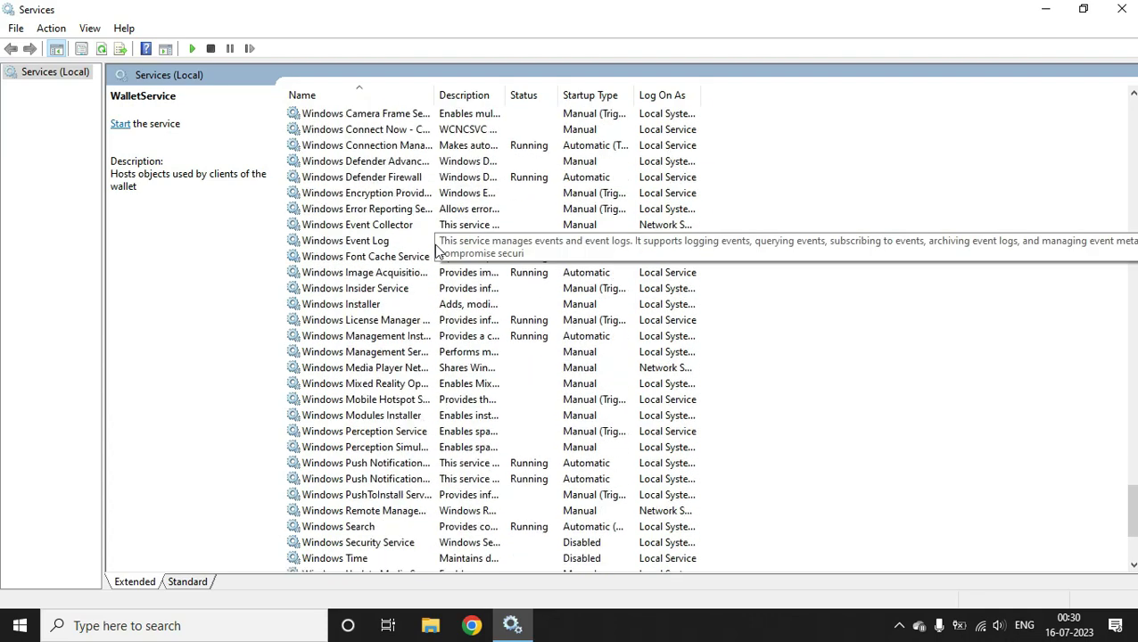
{"action": "scroll", "coordinate": [437, 250], "scroll_direction": "up", "scroll_amount": 4}
{"action": "scroll", "coordinate": [392, 256], "scroll_direction": "down", "scroll_amount": 6}
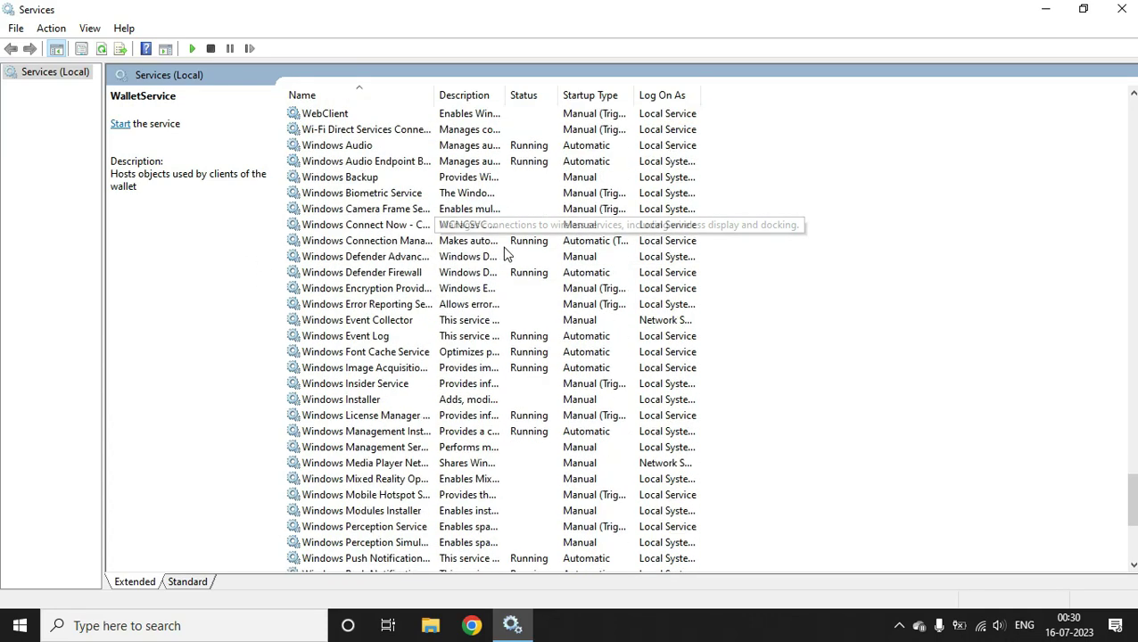
{"action": "scroll", "coordinate": [489, 279], "scroll_direction": "down", "scroll_amount": 2}
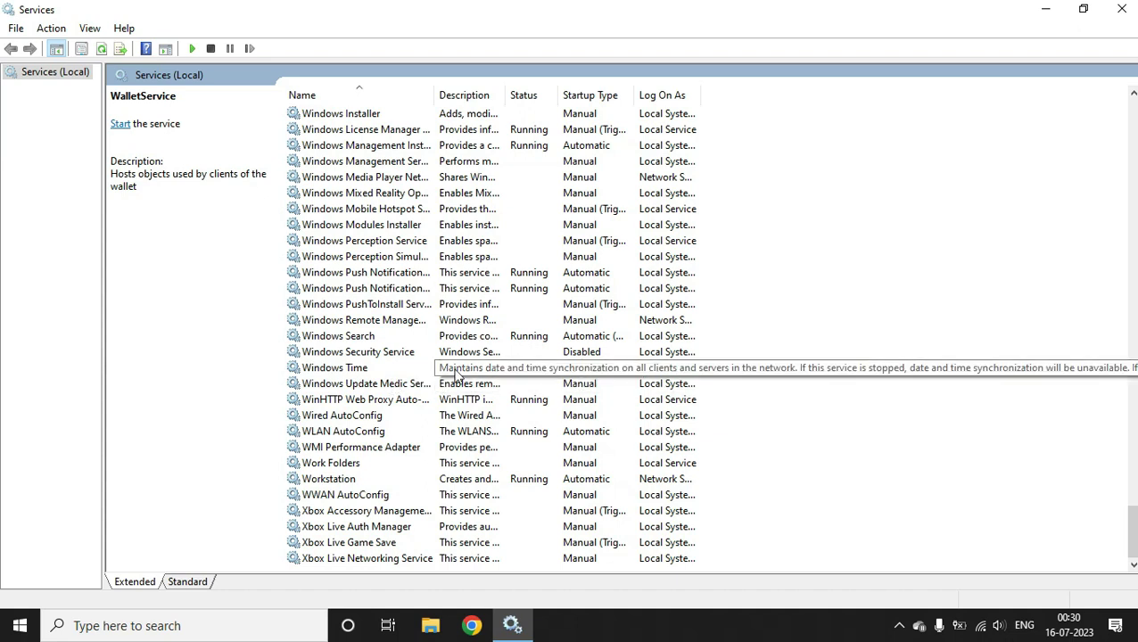
Examine the startup type options in the Windows Time service's properties and close the dialog without changes
{"action": "left_click", "coordinate": [350, 371]}
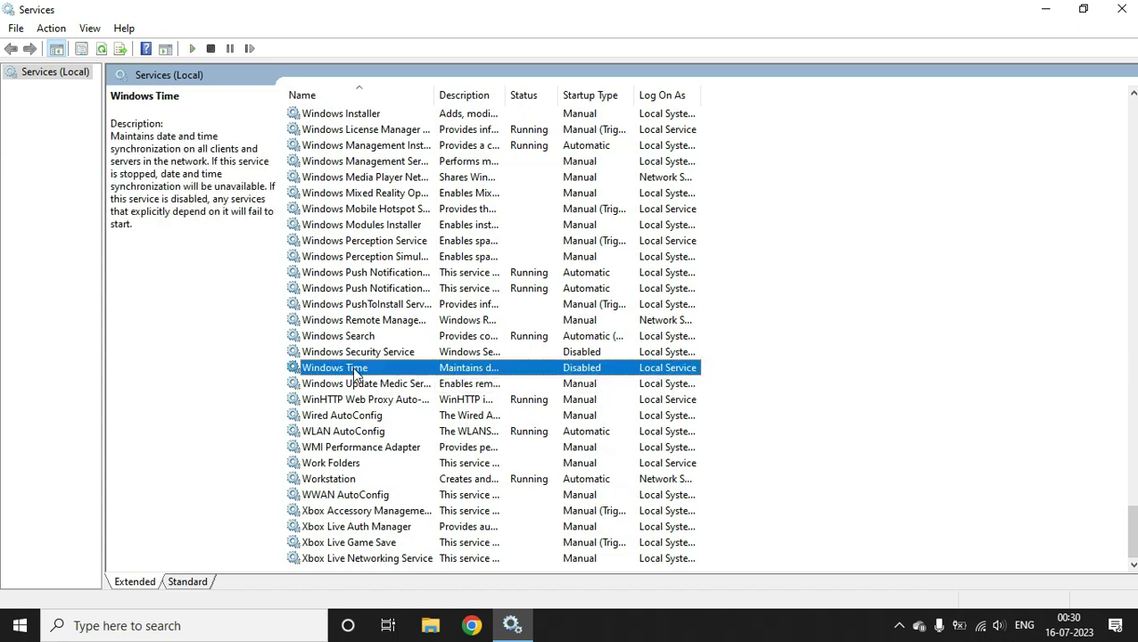
{"action": "right_click", "coordinate": [352, 367]}
{"action": "left_click", "coordinate": [408, 525]}
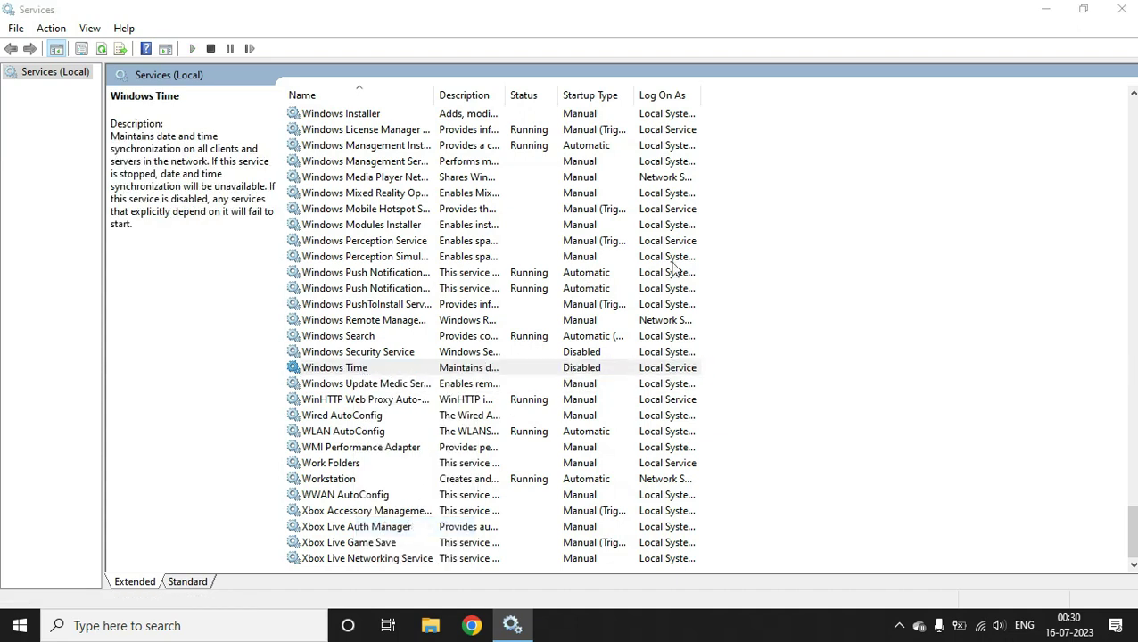
{"action": "left_click", "coordinate": [575, 293]}
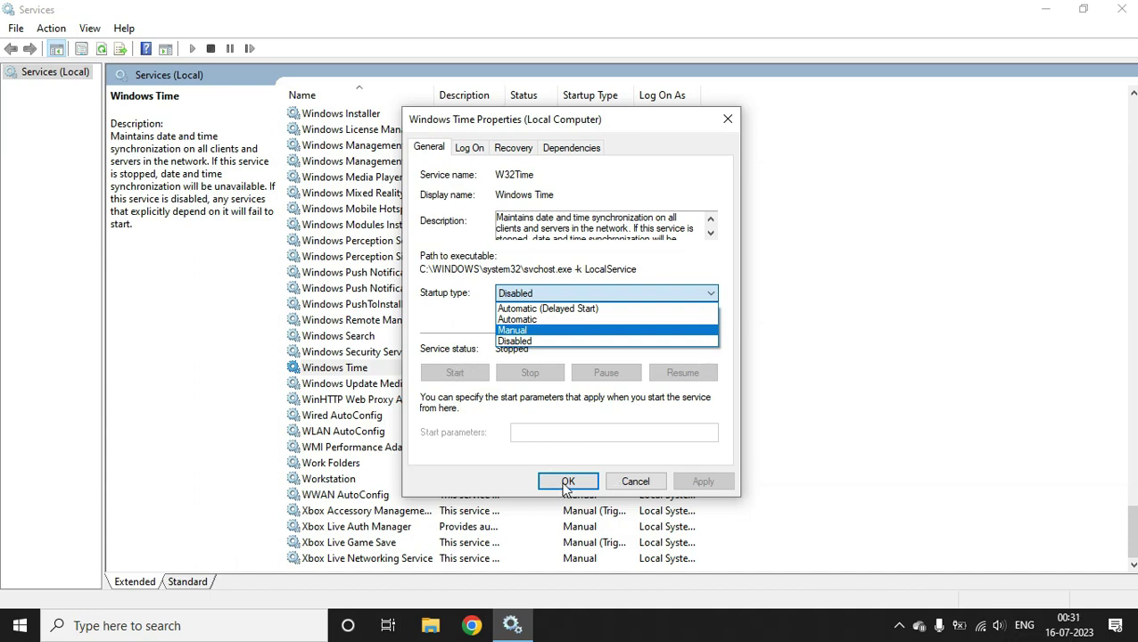
{"action": "left_click", "coordinate": [730, 122]}
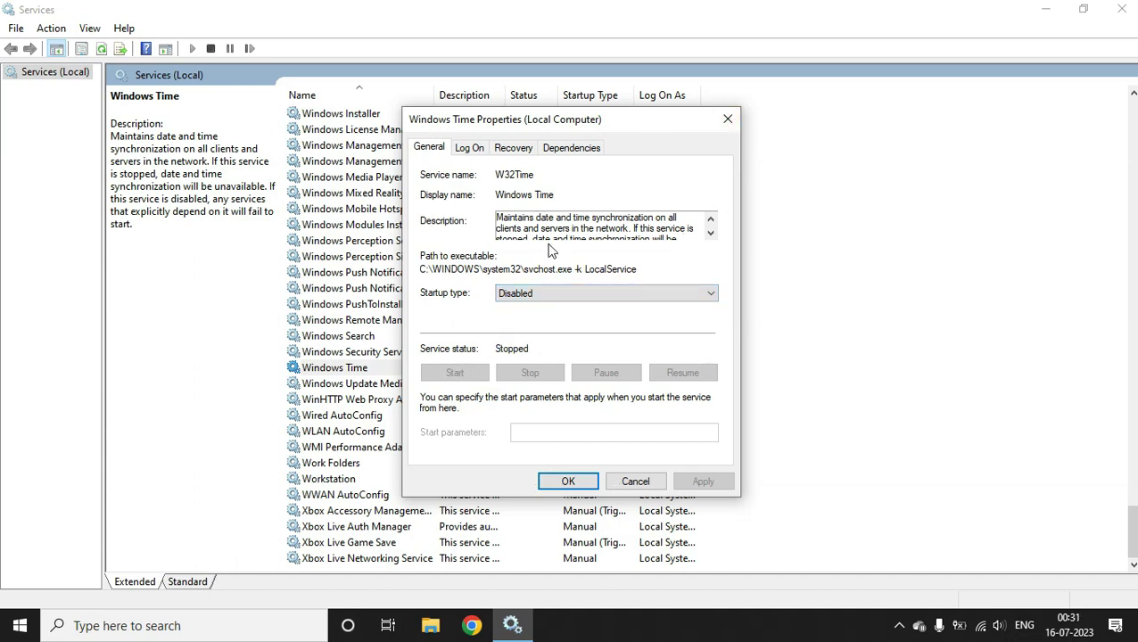
{"action": "left_click", "coordinate": [727, 119]}
Minimize the Services console and refresh the desktop
{"action": "left_click", "coordinate": [1045, 8]}
{"action": "right_click", "coordinate": [517, 231]}
{"action": "left_click", "coordinate": [593, 278]}
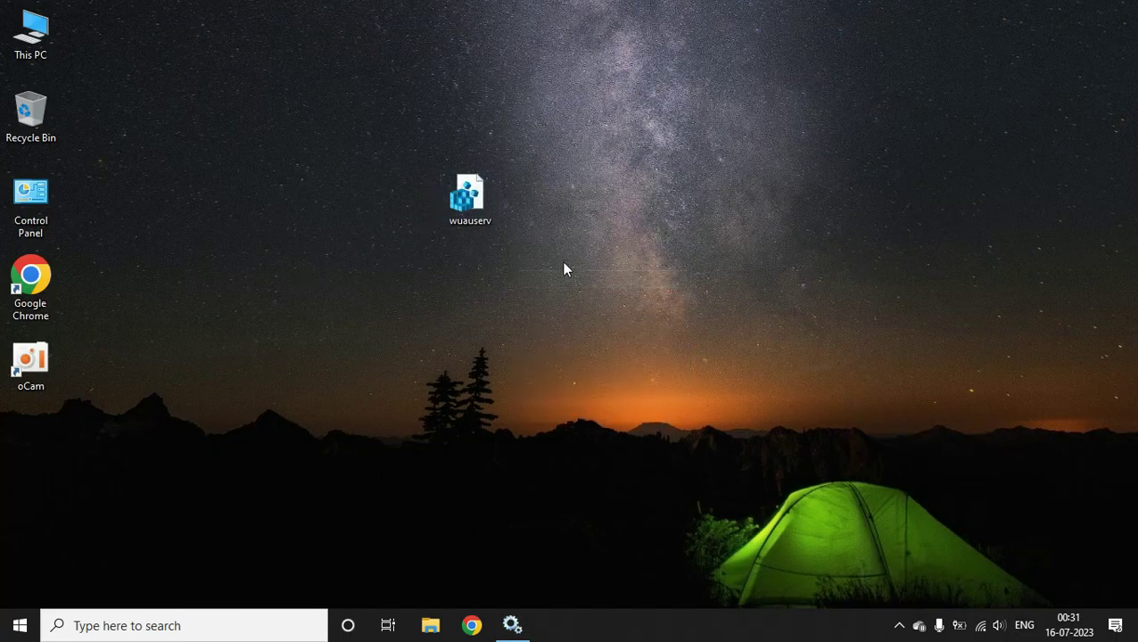
Merge the wuauserv registry file from the desktop into the registry and refresh the desktop
{"action": "double_click", "coordinate": [469, 198]}
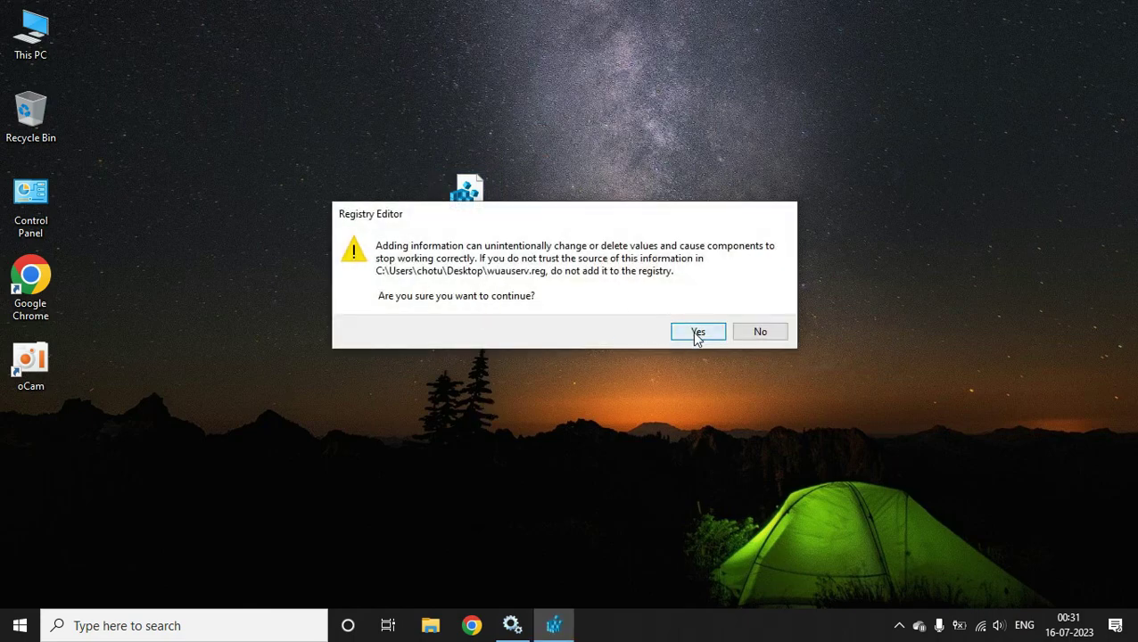
{"action": "left_click", "coordinate": [693, 333]}
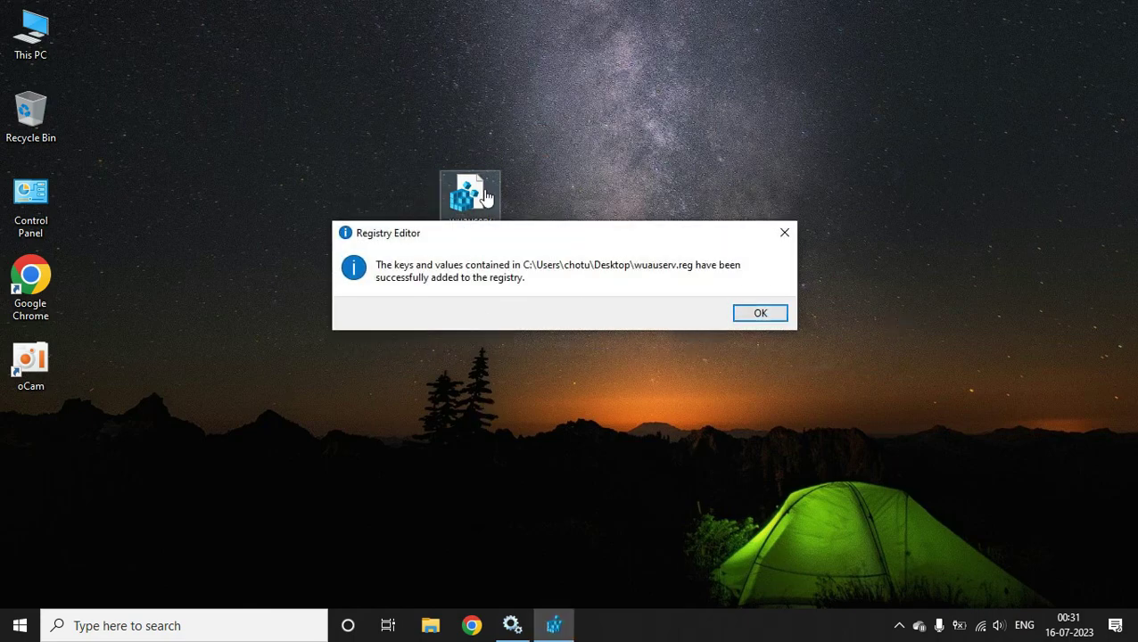
{"action": "left_click", "coordinate": [758, 314]}
{"action": "right_click", "coordinate": [632, 134]}
{"action": "left_click", "coordinate": [700, 180]}
{"action": "right_click", "coordinate": [563, 157]}
{"action": "left_click", "coordinate": [627, 204]}
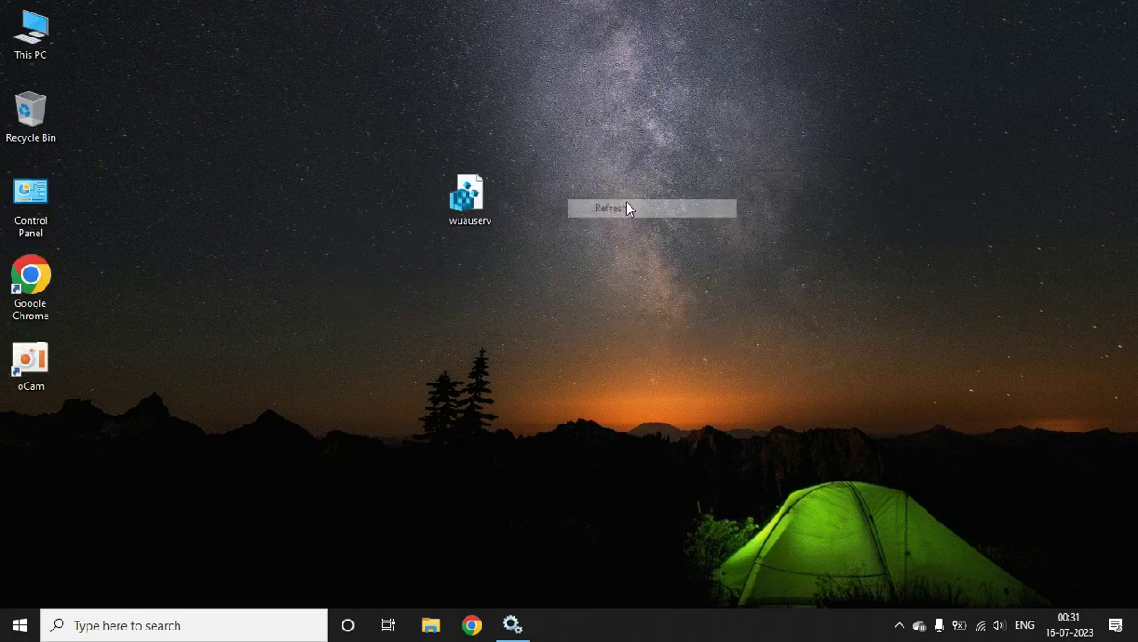
Restart the computer
{"action": "left_click", "coordinate": [19, 625]}
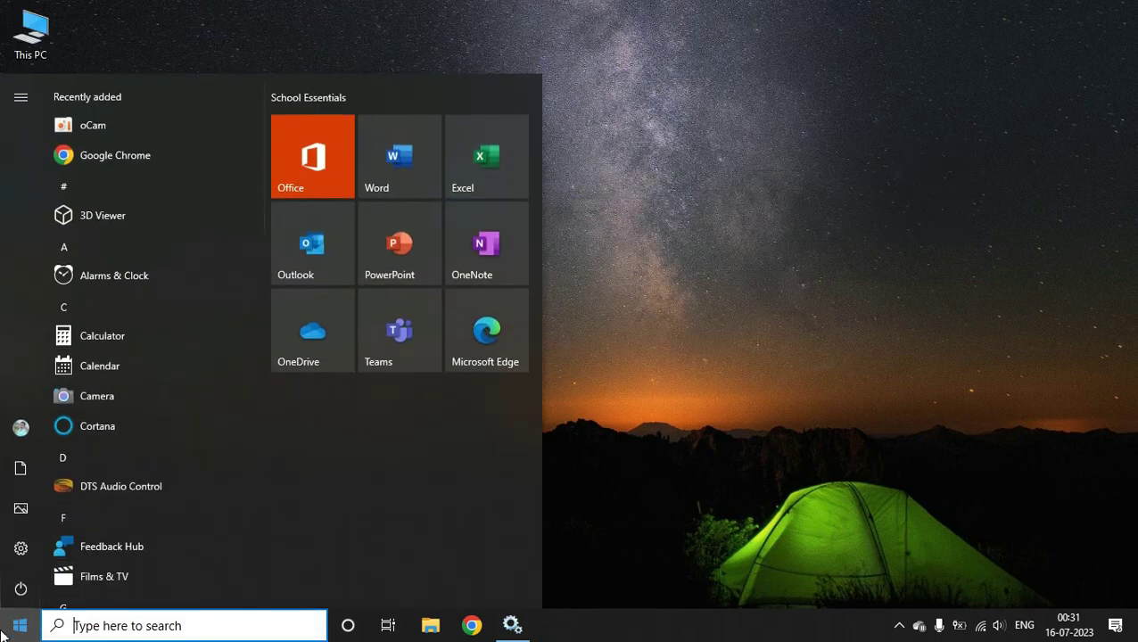
{"action": "left_click", "coordinate": [27, 596]}
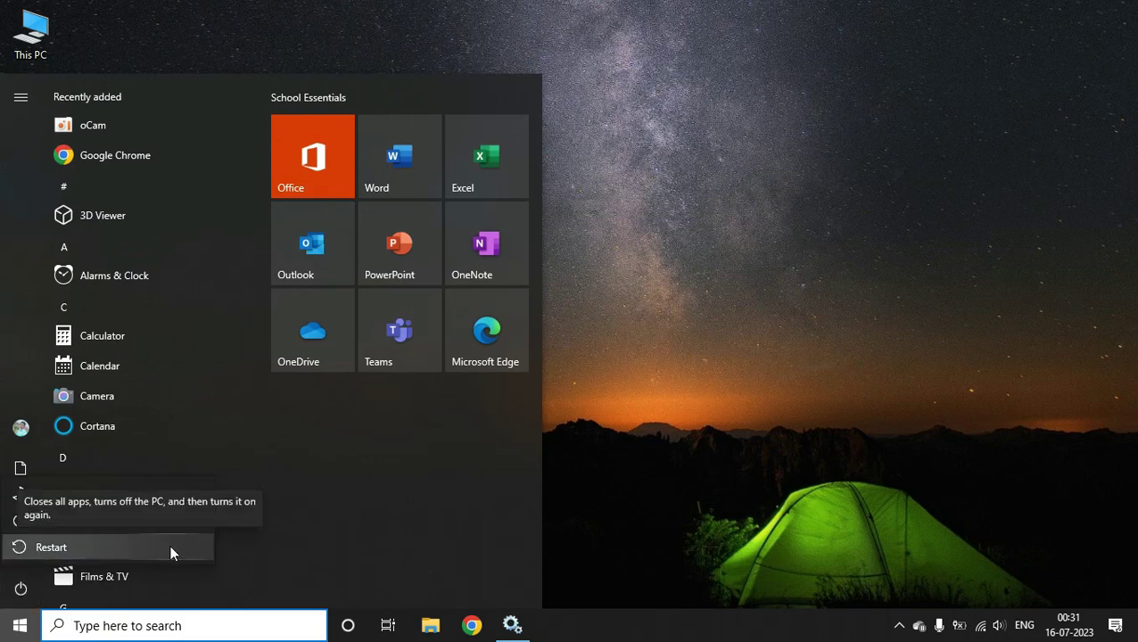
{"action": "left_click", "coordinate": [63, 547]}
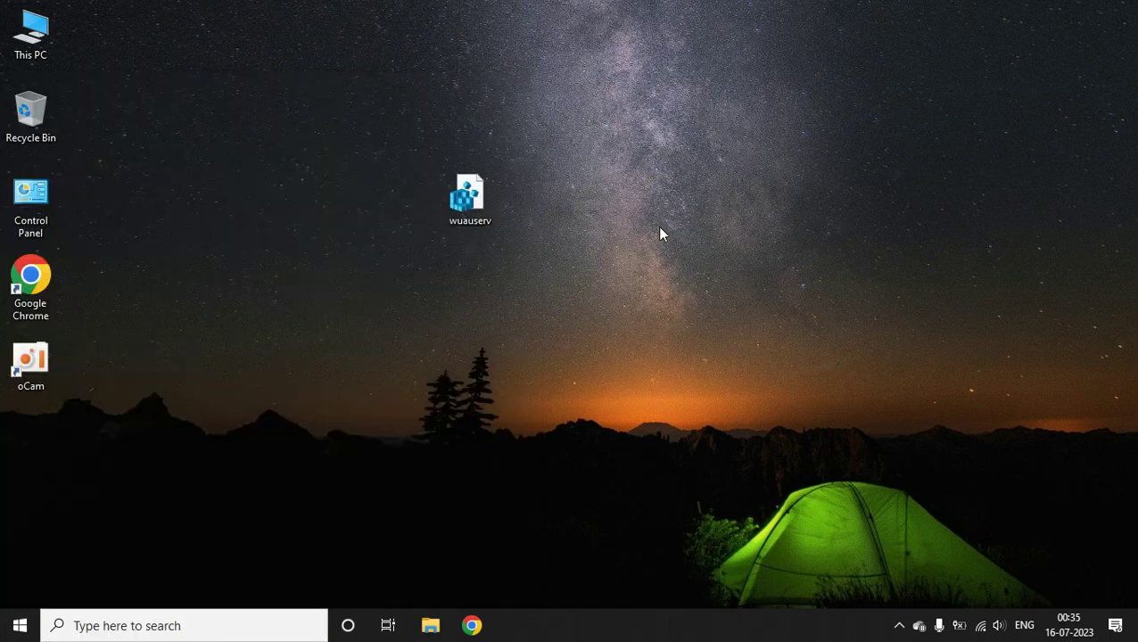
Refresh the desktop and open the Services console again after the restart
{"action": "right_click", "coordinate": [580, 220]}
{"action": "left_click", "coordinate": [661, 264]}
{"action": "left_click", "coordinate": [143, 623]}
{"action": "type", "text": "ser"}
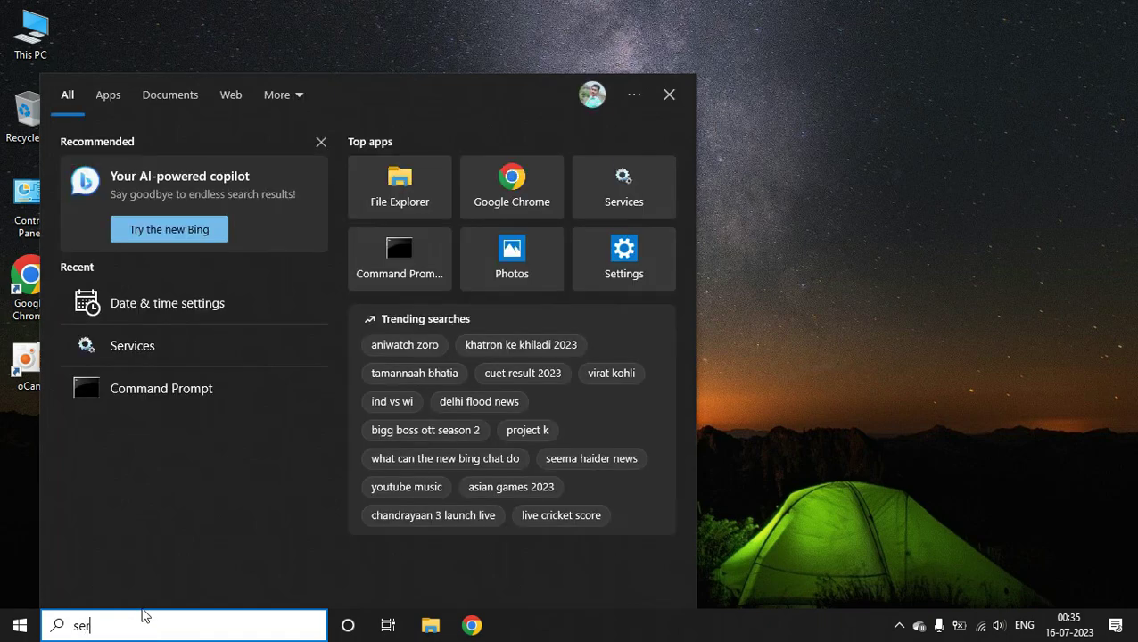
{"action": "left_click", "coordinate": [133, 165]}
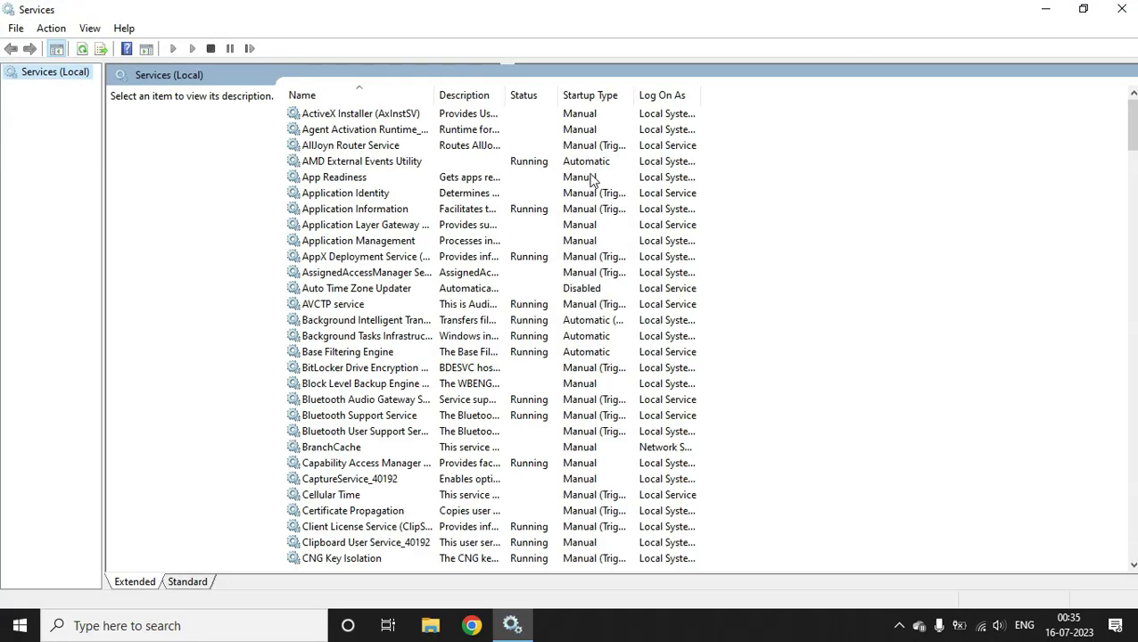
Open the Windows Update service's properties, review the startup type options and accept Automatic
{"action": "left_click", "coordinate": [340, 289]}
{"action": "key", "text": "w"}
{"action": "scroll", "coordinate": [617, 236], "scroll_direction": "down", "scroll_amount": 7}
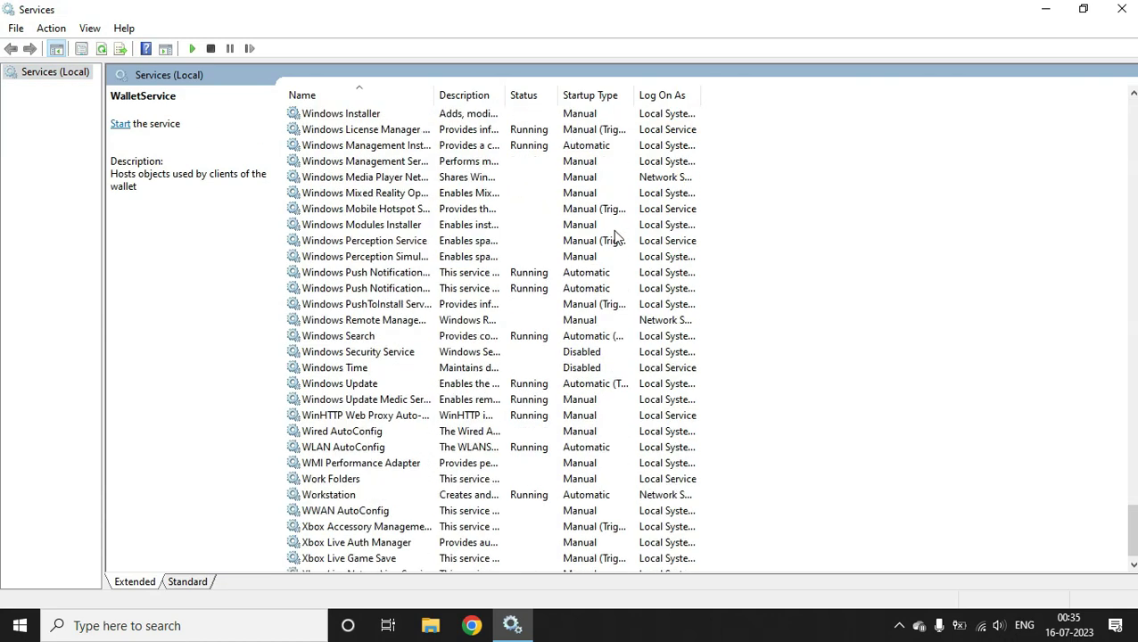
{"action": "left_click", "coordinate": [381, 369]}
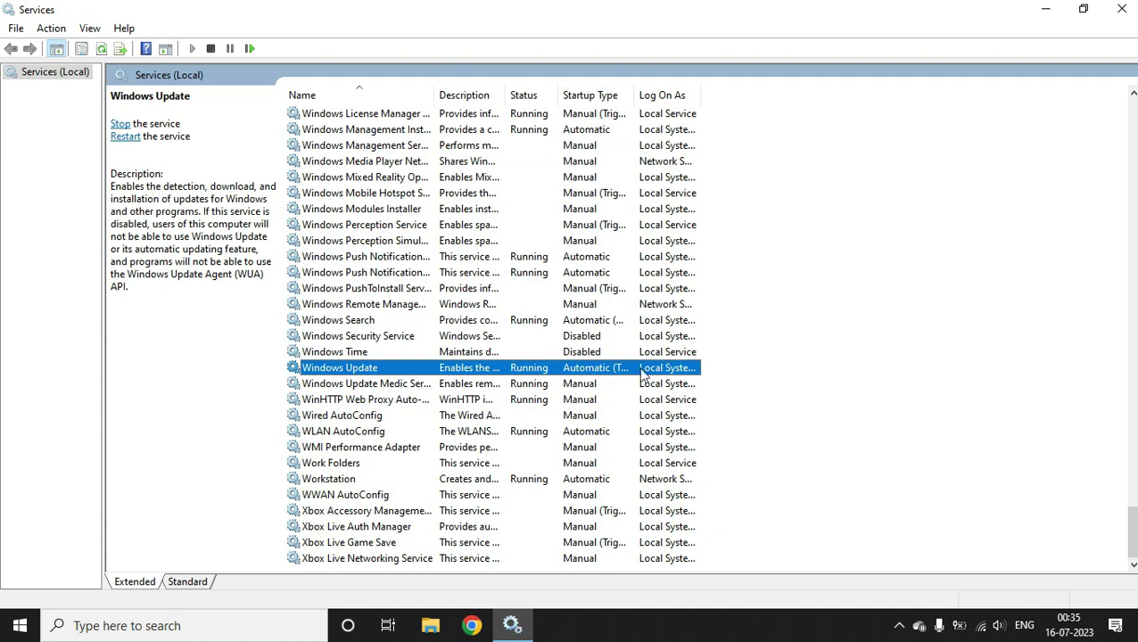
{"action": "right_click", "coordinate": [432, 371]}
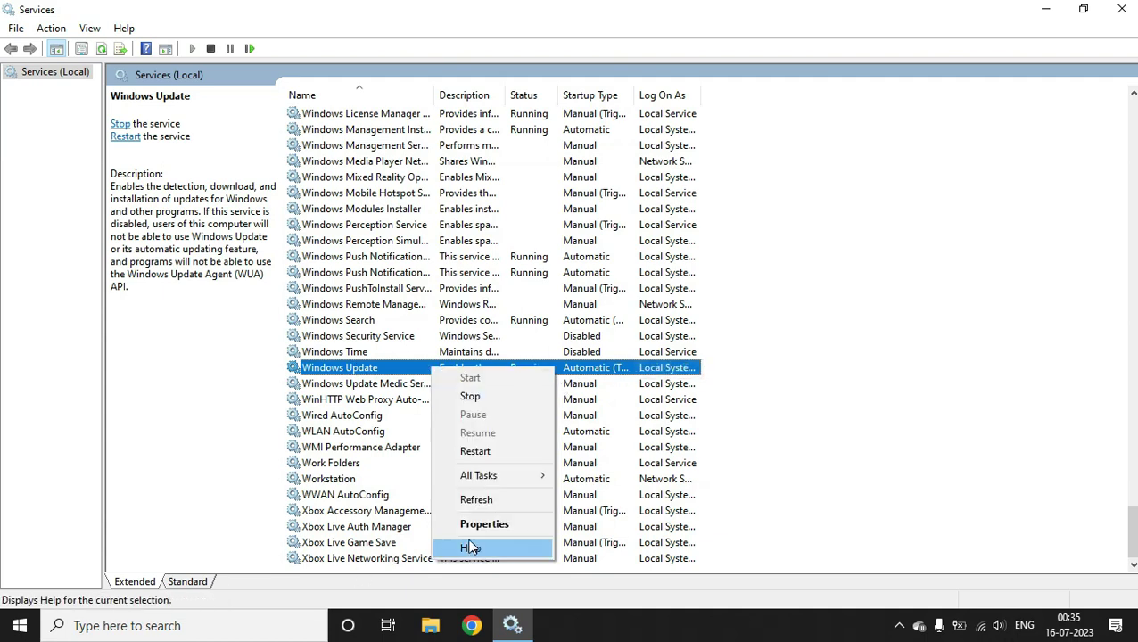
{"action": "left_click", "coordinate": [499, 524]}
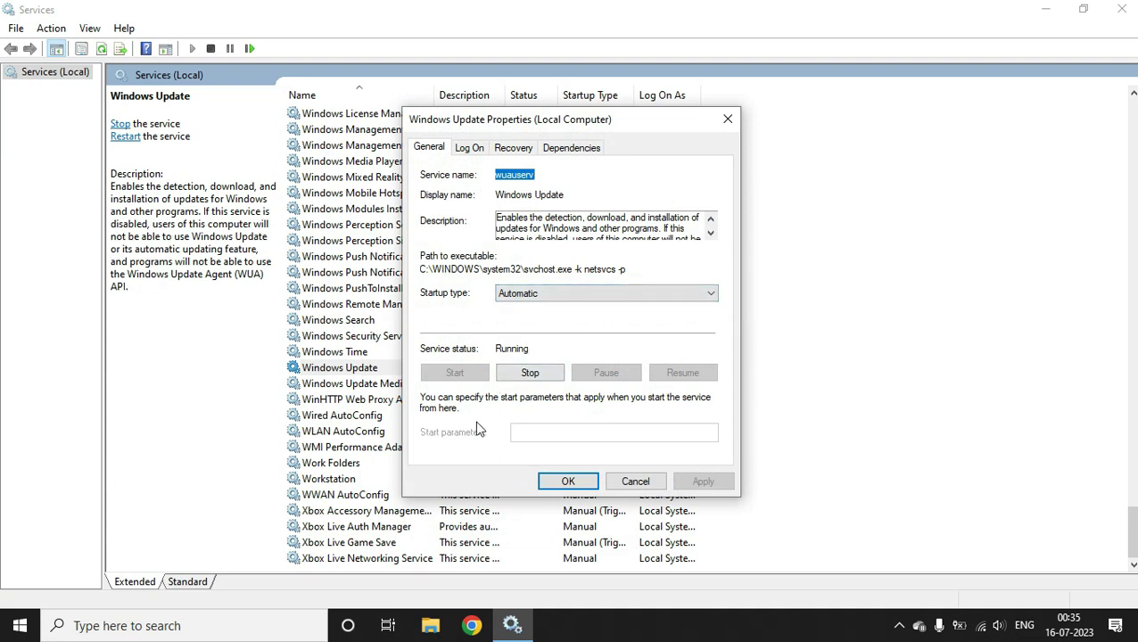
{"action": "left_click", "coordinate": [650, 296]}
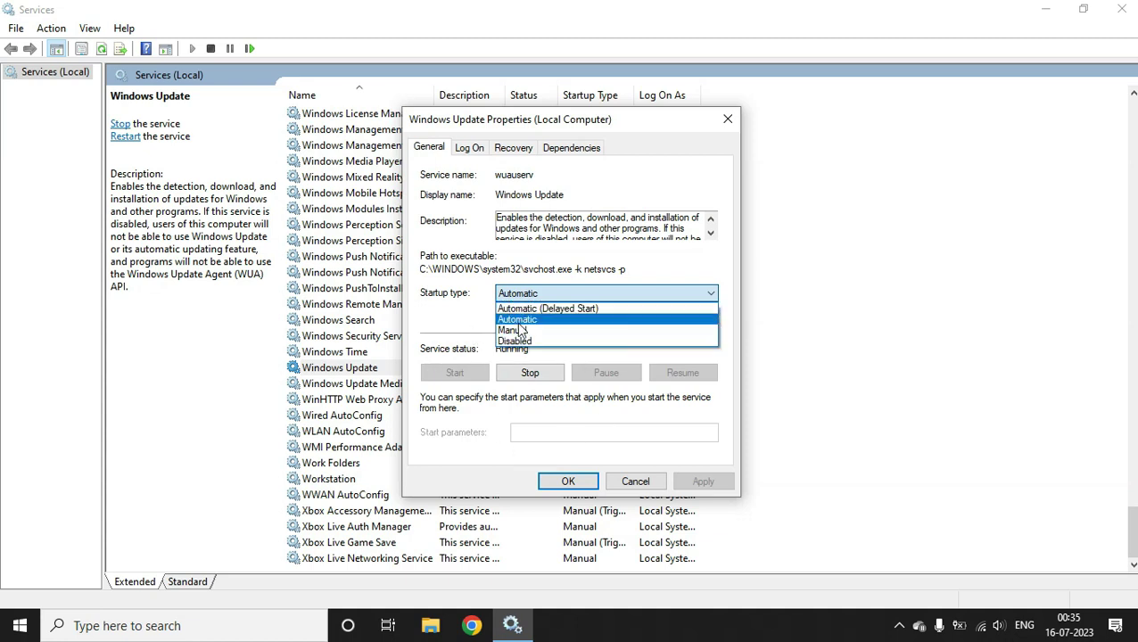
{"action": "left_click", "coordinate": [452, 311]}
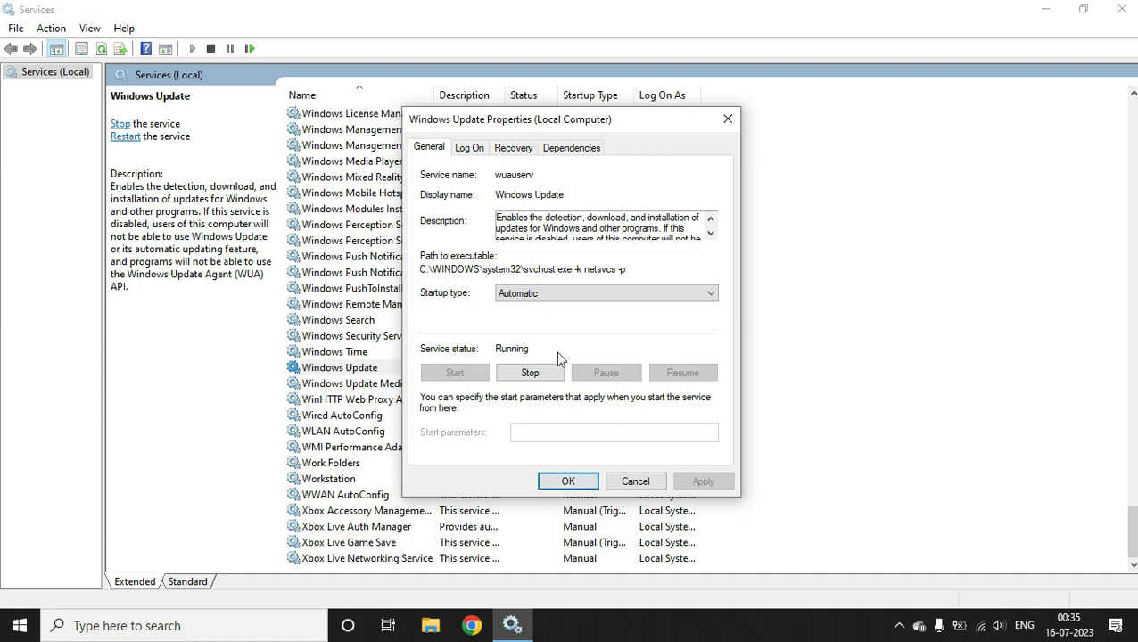
{"action": "left_click", "coordinate": [563, 484]}
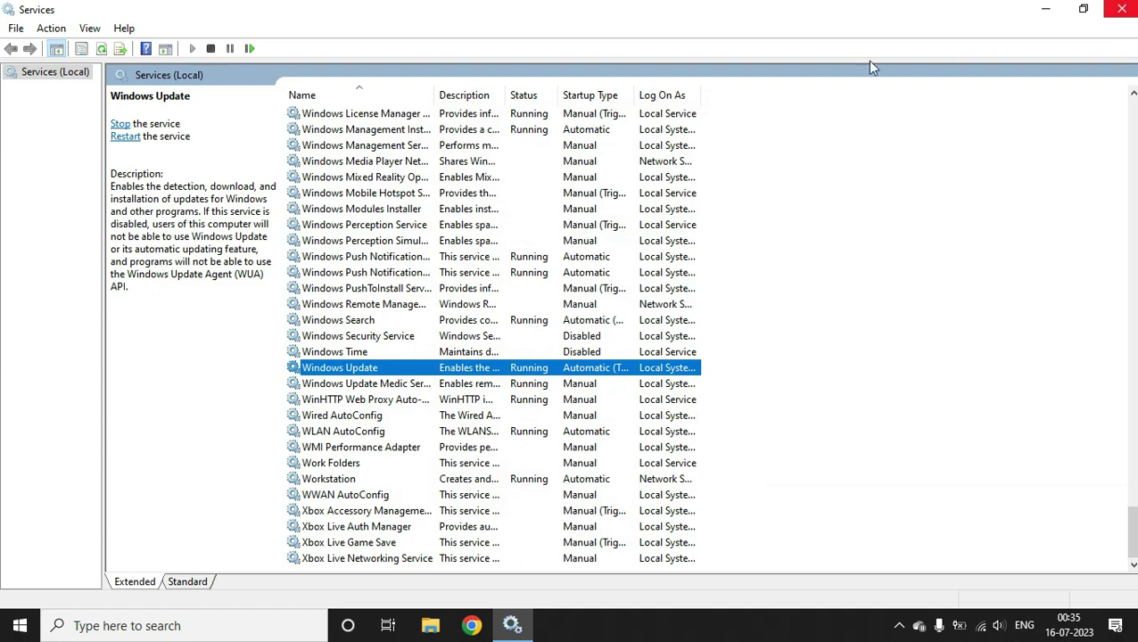
Close the Services console and refresh the desktop
{"action": "left_click", "coordinate": [1120, 9]}
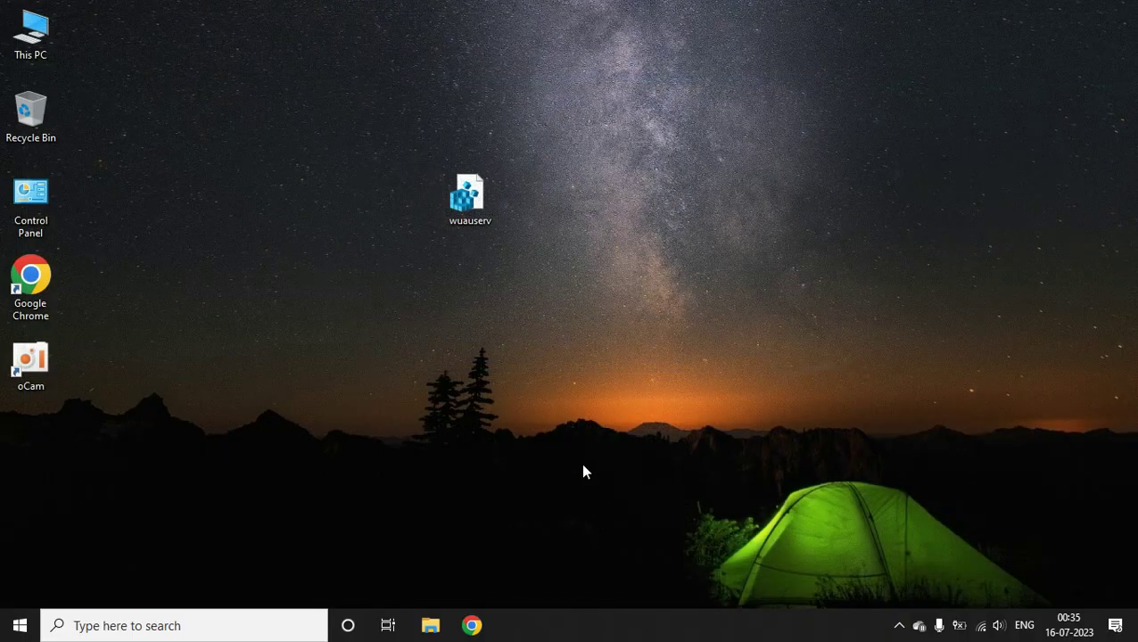
{"action": "right_click", "coordinate": [664, 281]}
{"action": "left_click", "coordinate": [718, 322]}
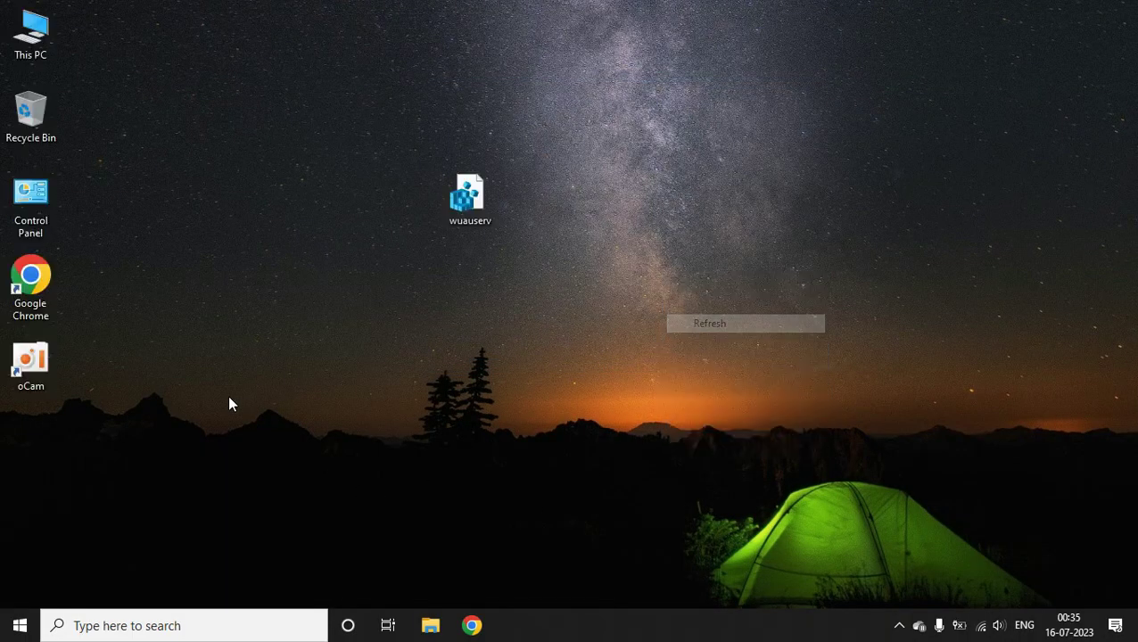
Open Windows Settings
{"action": "left_click", "coordinate": [5, 633]}
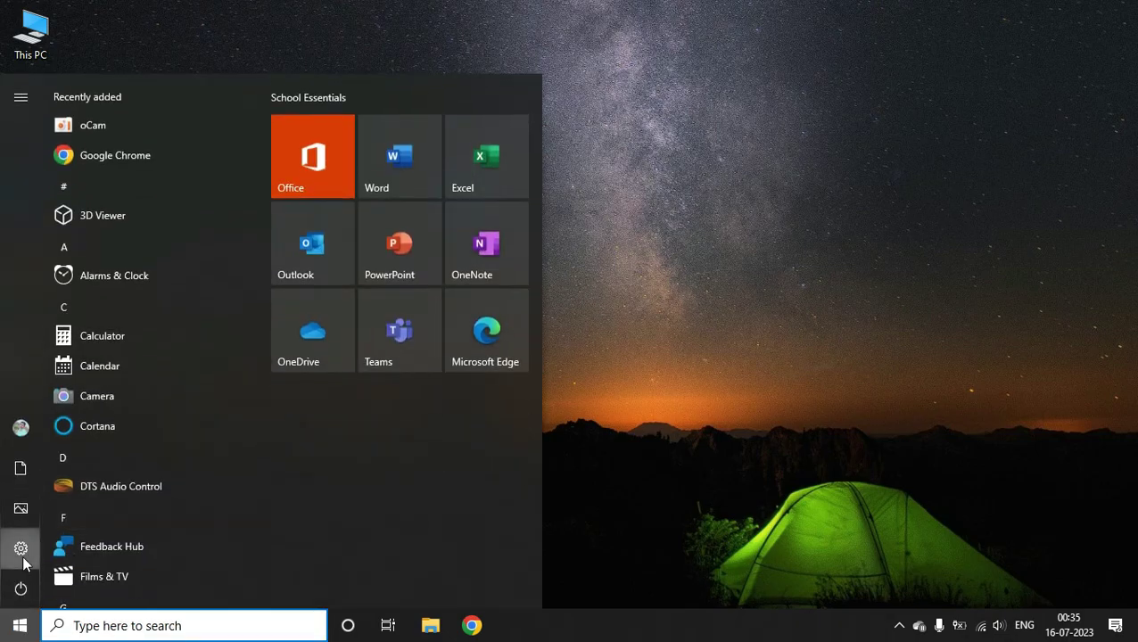
{"action": "left_click", "coordinate": [25, 563]}
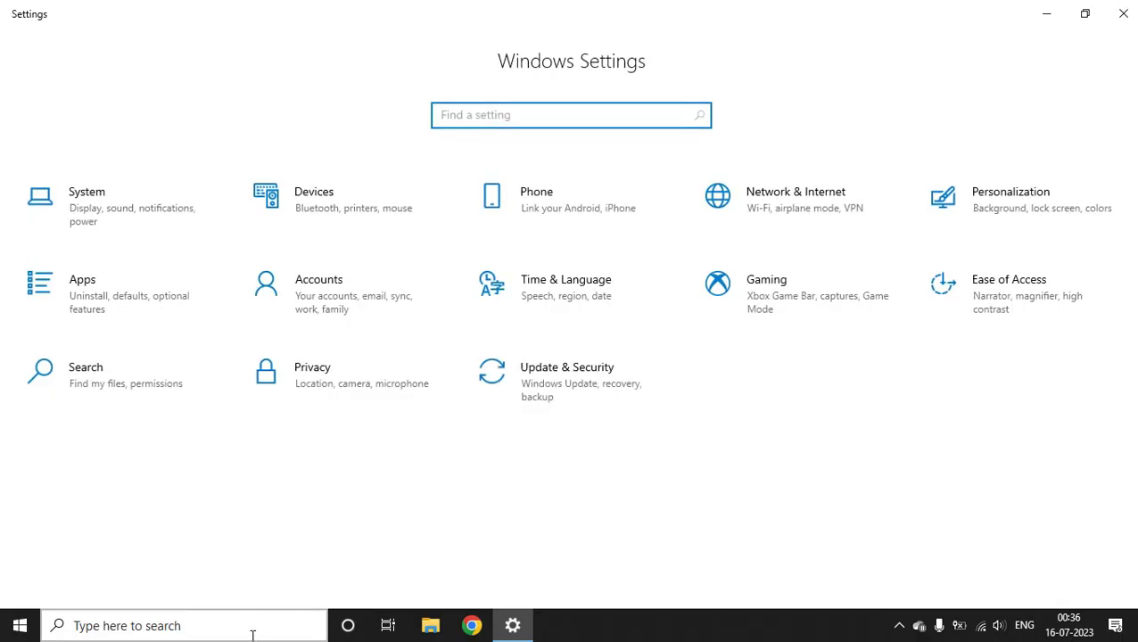
{"action": "left_click", "coordinate": [248, 634]}
{"action": "type", "text": "wi"}
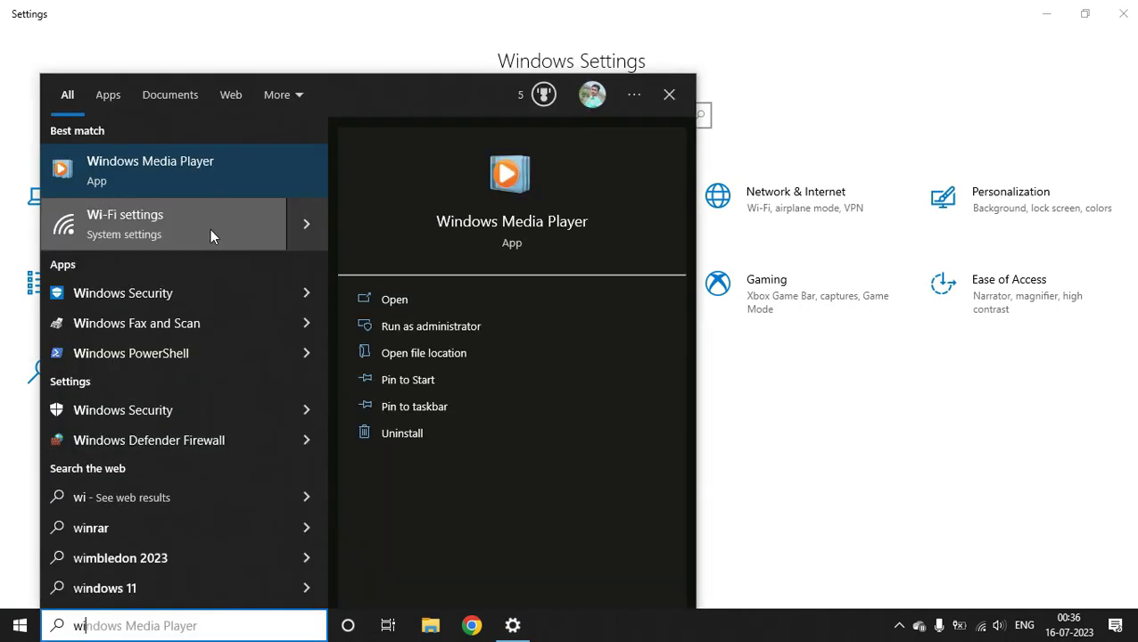
{"action": "type", "text": "n"}
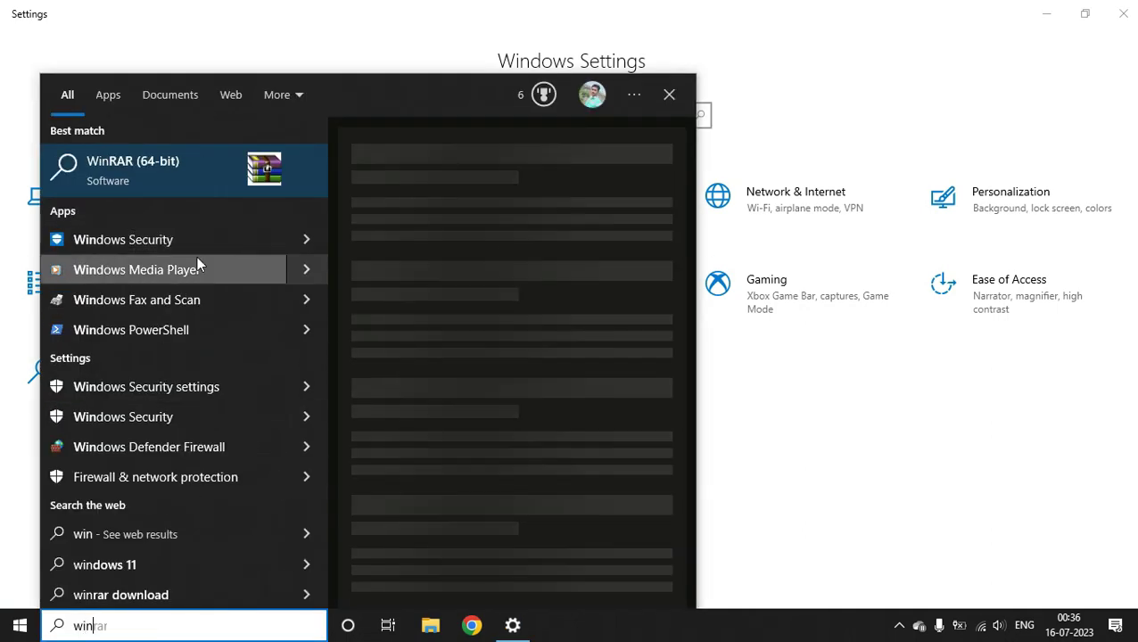
{"action": "left_click", "coordinate": [911, 401]}
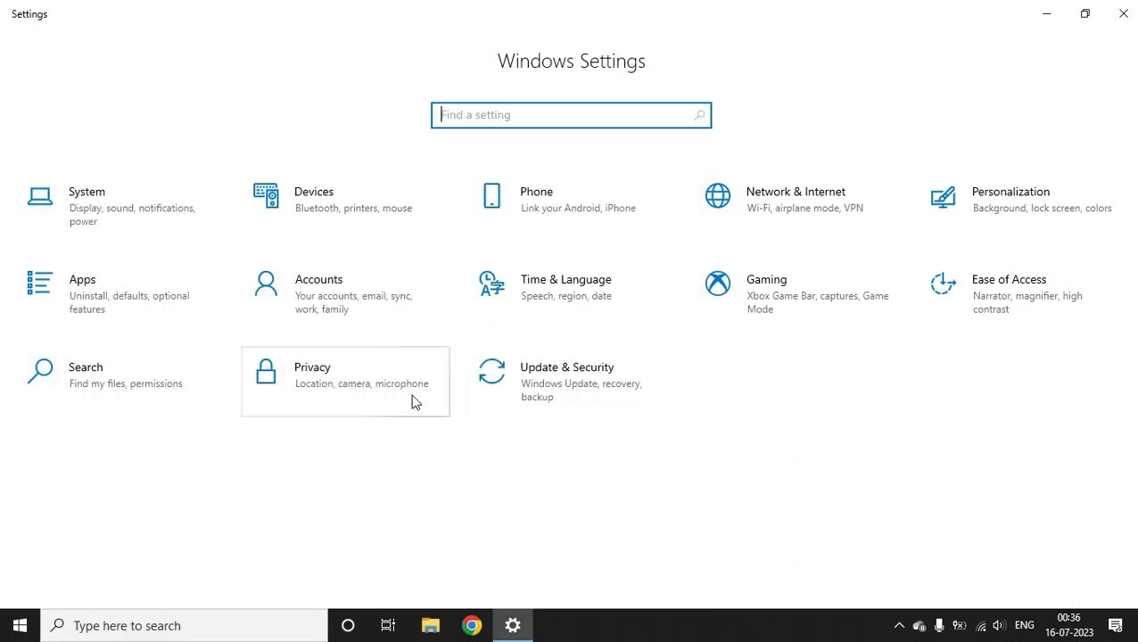
Open the Windows Update page under Update & Security
{"action": "left_click", "coordinate": [571, 386]}
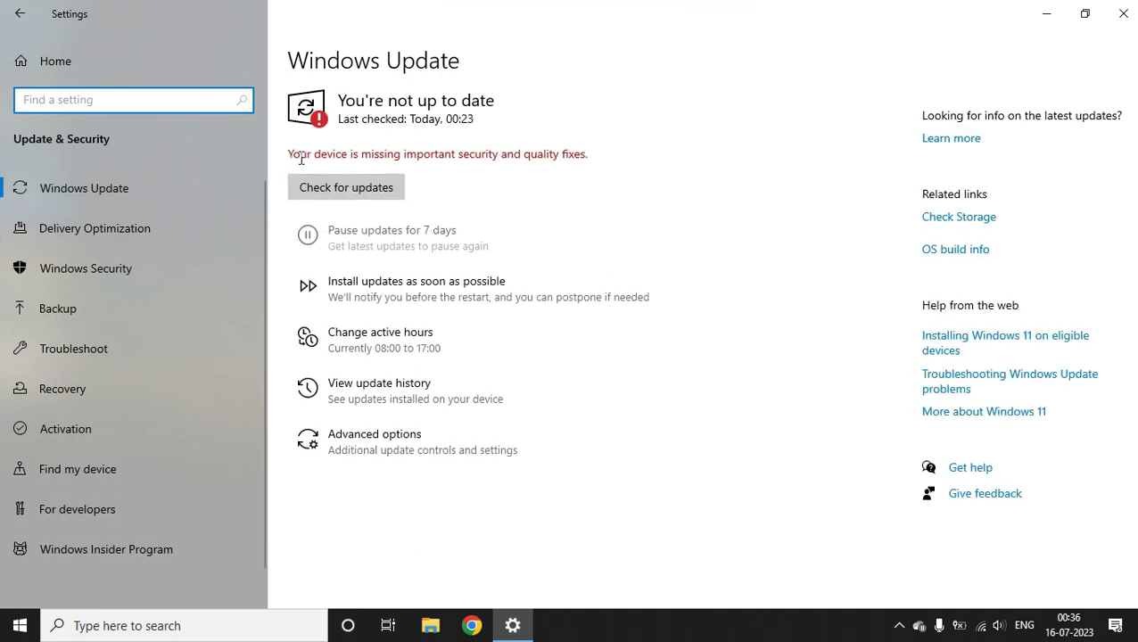
Start a check for Windows updates and bring the Windows Update page back into view to follow its progress
{"action": "left_click", "coordinate": [347, 193]}
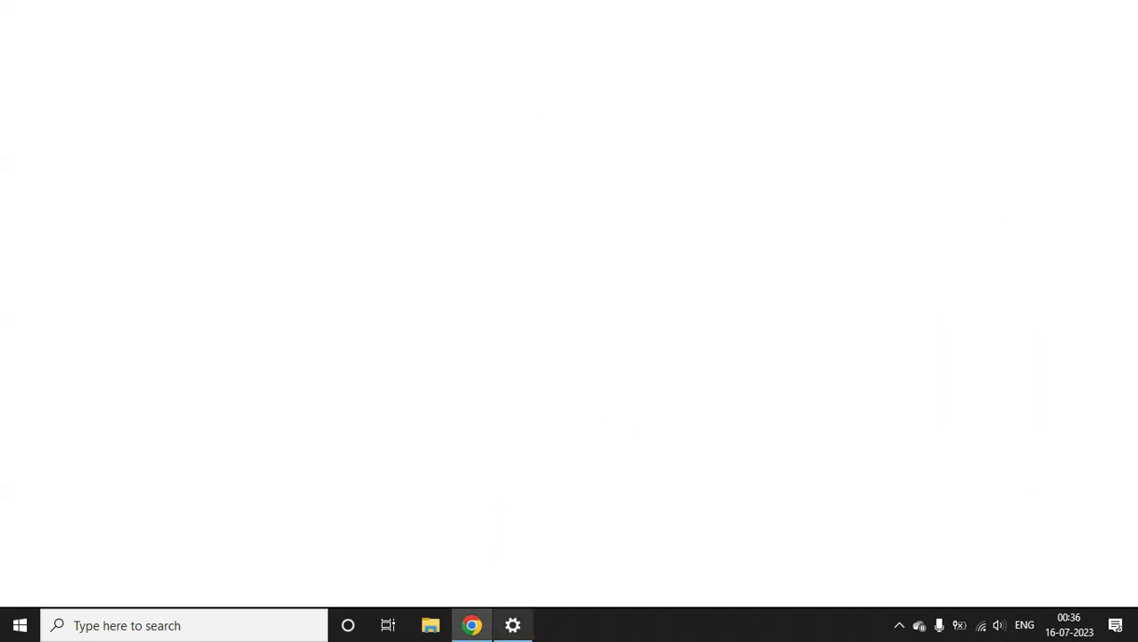
{"action": "mouse_move", "coordinate": [532, 633]}
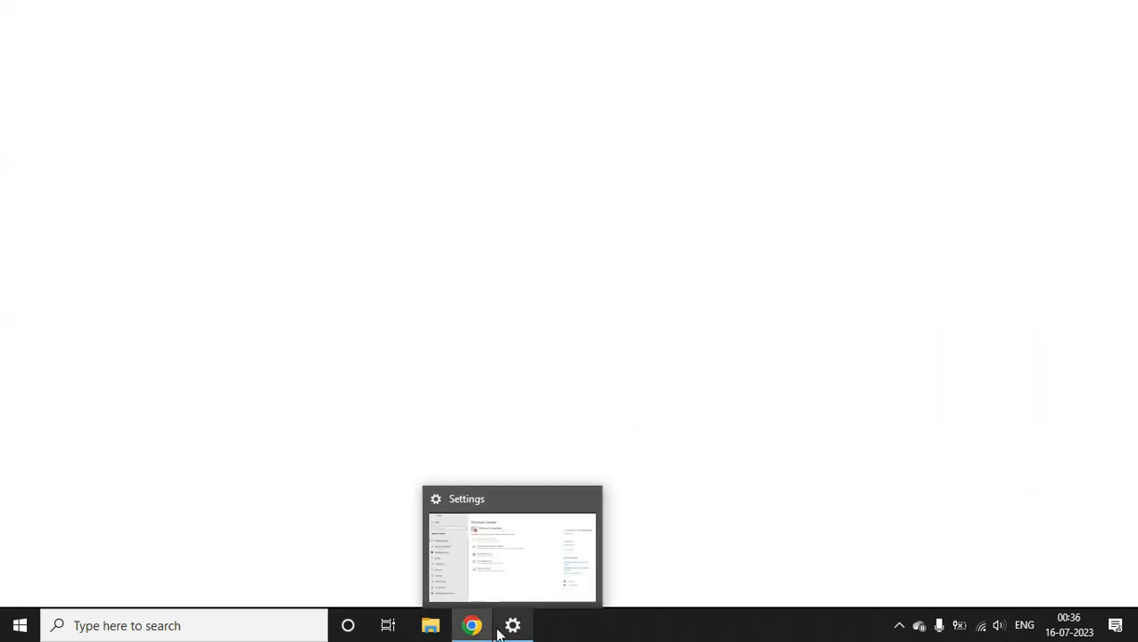
{"action": "left_click", "coordinate": [523, 545]}
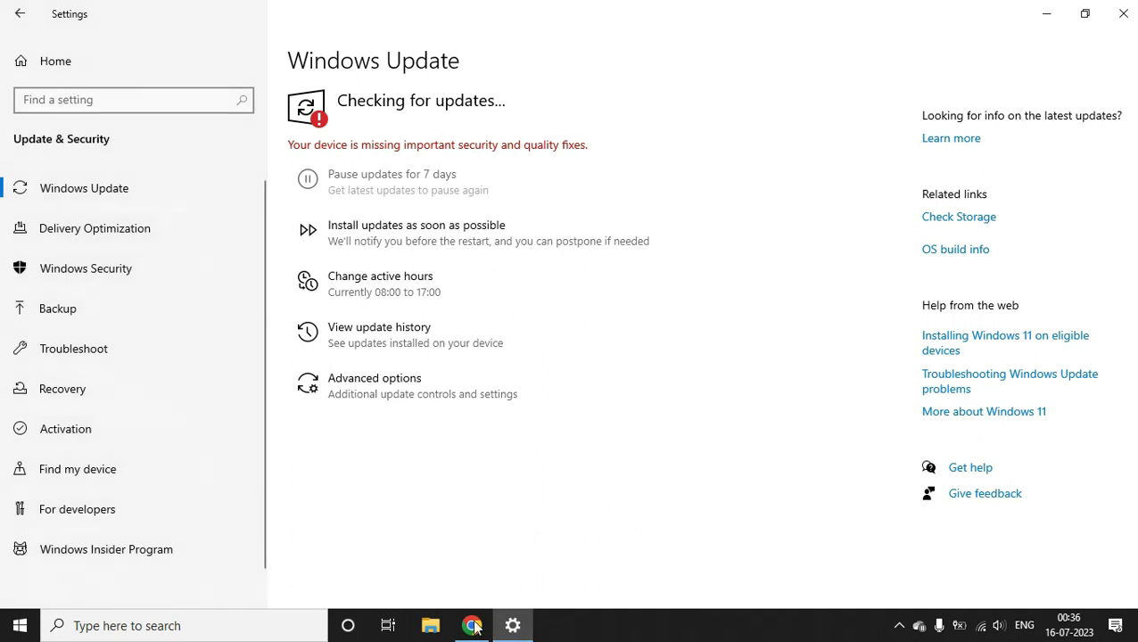
Switch to Chrome and open the signed-in account's COMPUTER MASTER channel on YouTube to look through its popular videos
{"action": "left_click", "coordinate": [474, 627]}
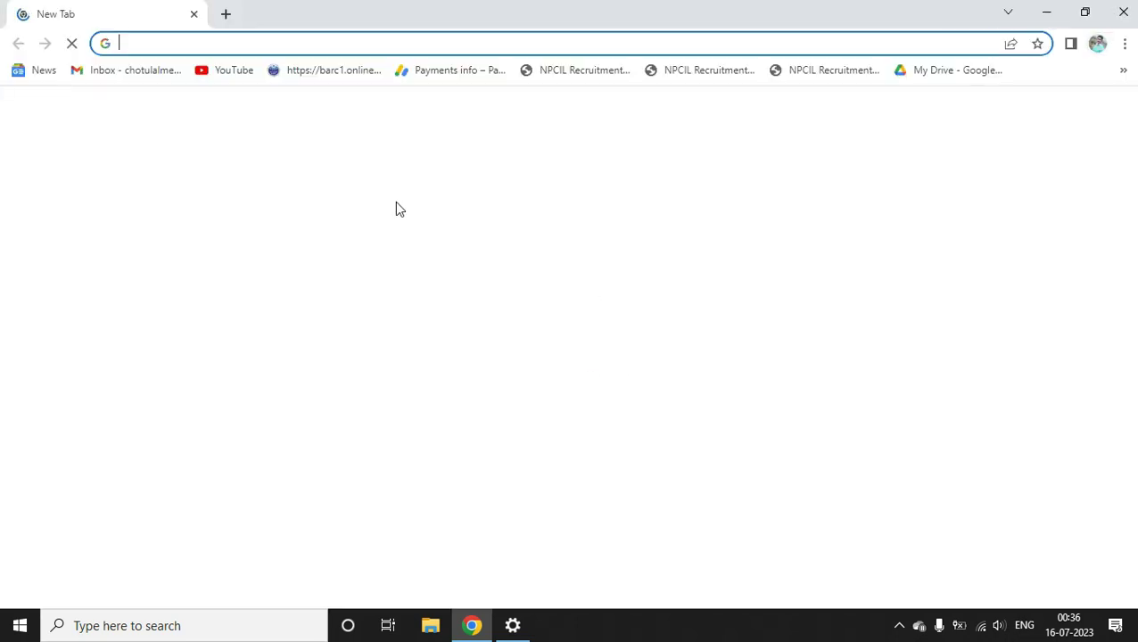
{"action": "left_click", "coordinate": [228, 71]}
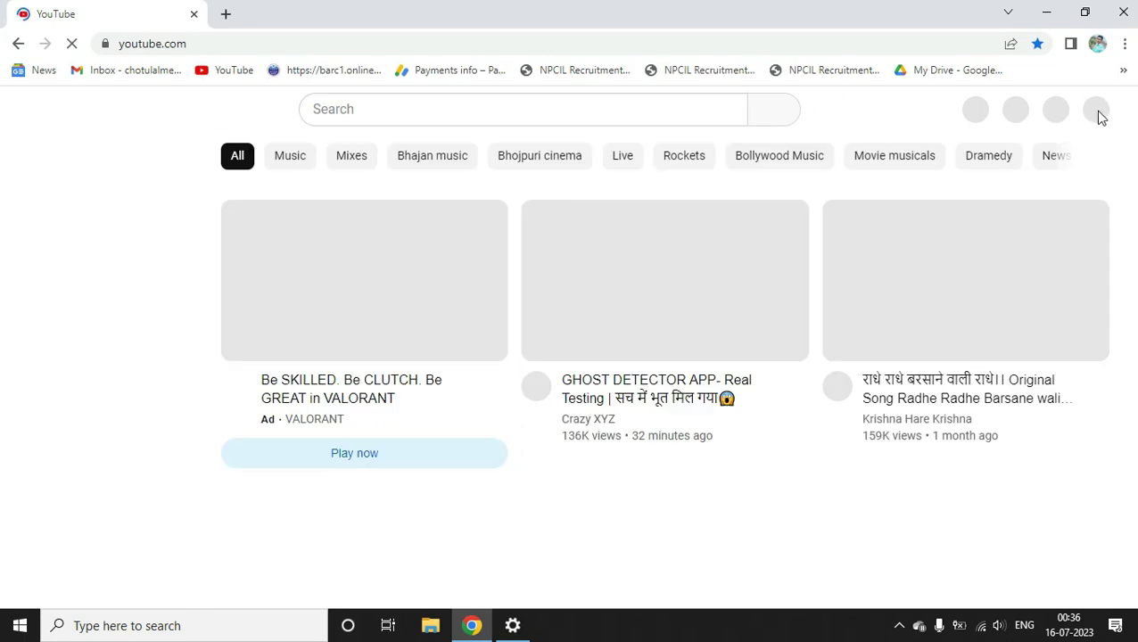
{"action": "left_click", "coordinate": [1091, 110]}
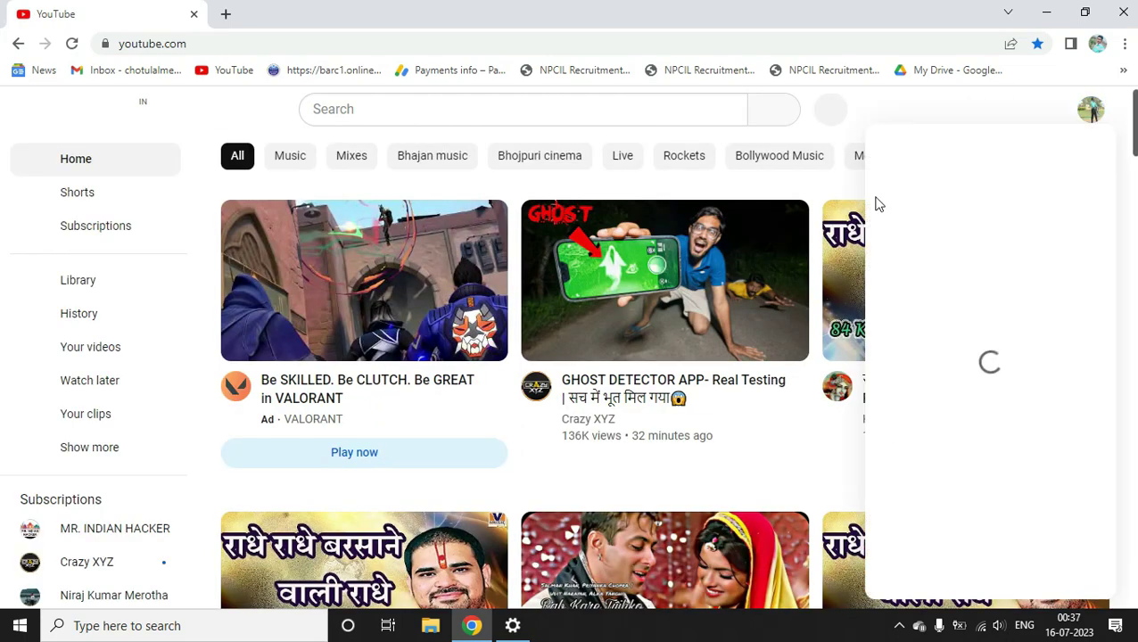
{"action": "left_click", "coordinate": [892, 205]}
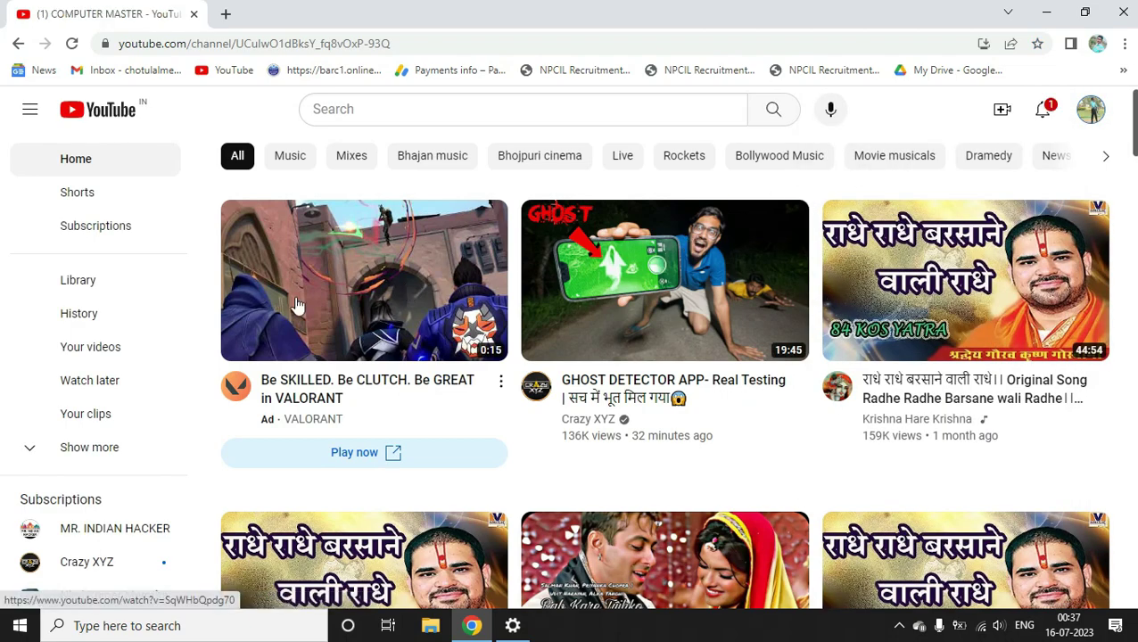
{"action": "scroll", "coordinate": [479, 282], "scroll_direction": "down", "scroll_amount": 4}
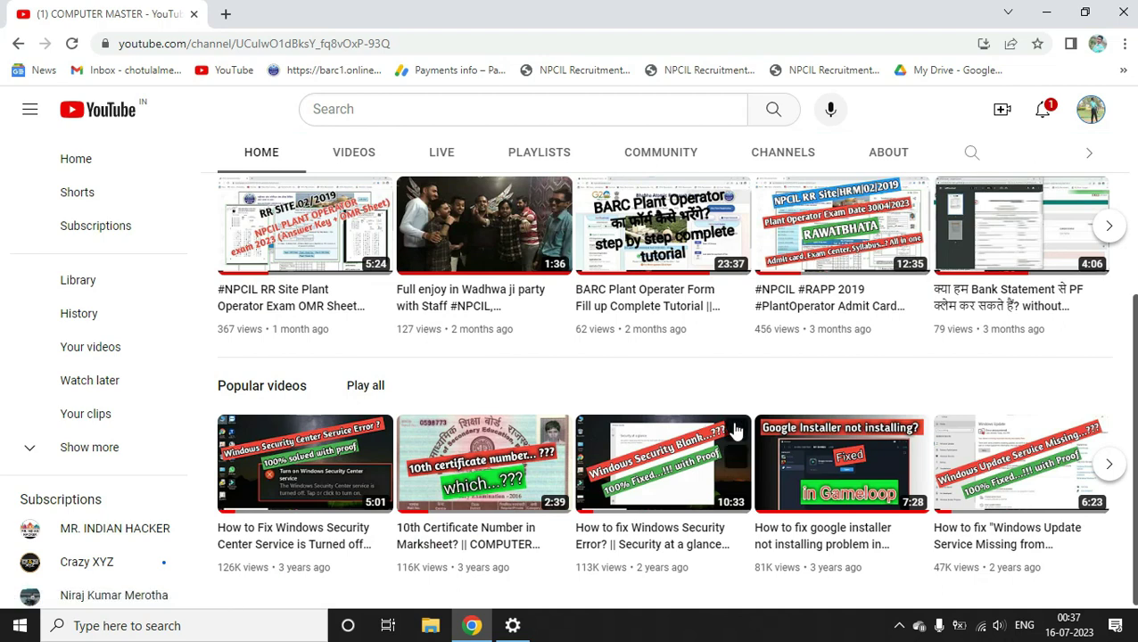